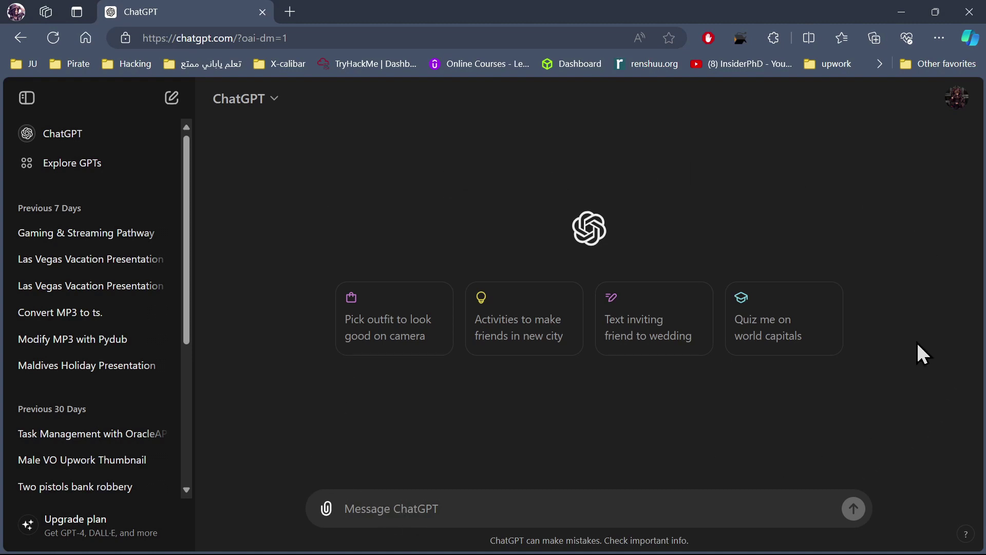
text(generat)
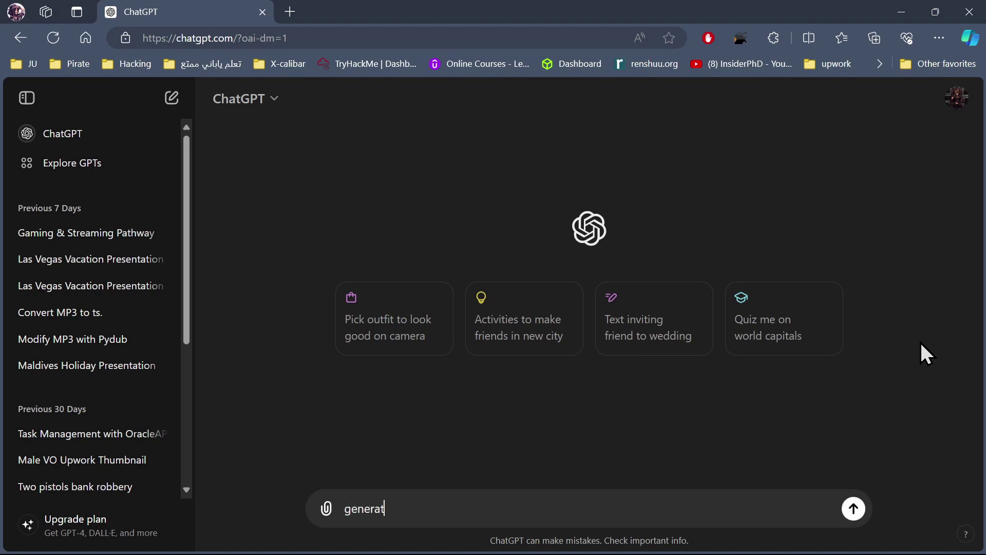
text(e a powerpoint prea)
- Correct typos in the five-slide basketball VBA PowerPoint prompt and send it to ChatGPT
key(BackSpace)
text(sentaion using vba langag)
key(BackSpace)
key(BackSpace)
text(uage)
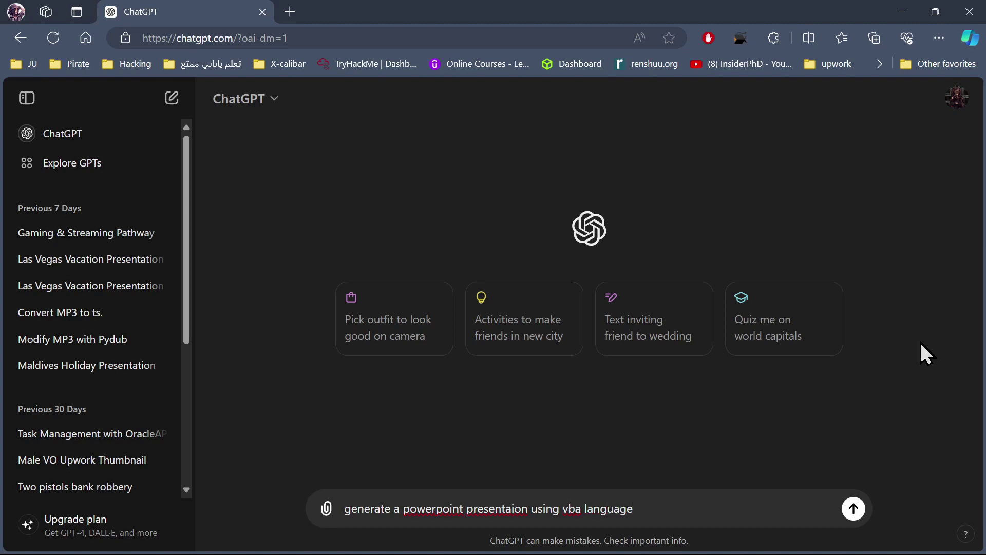
text( , ma)
text(ke it at least)
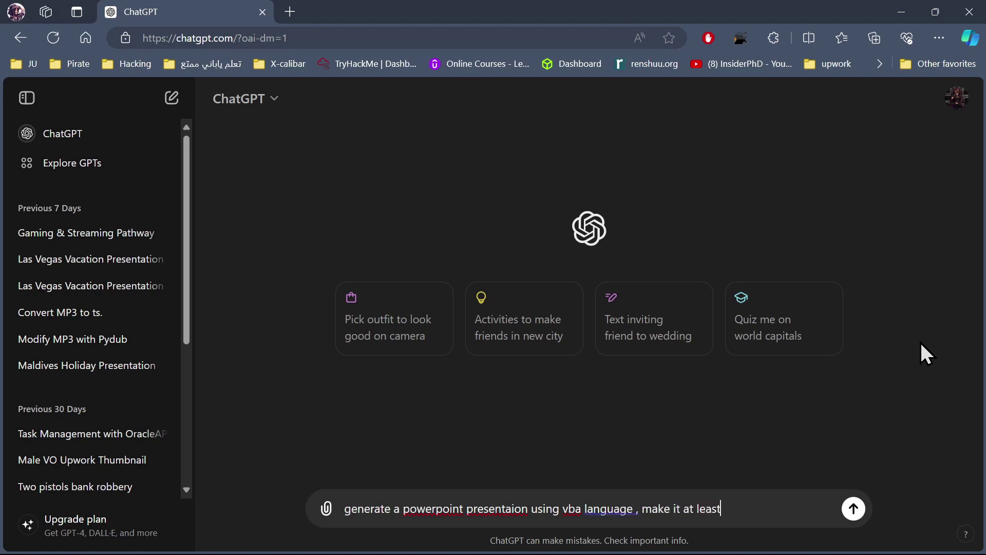
text( 5 slides, i)
text(ts about)
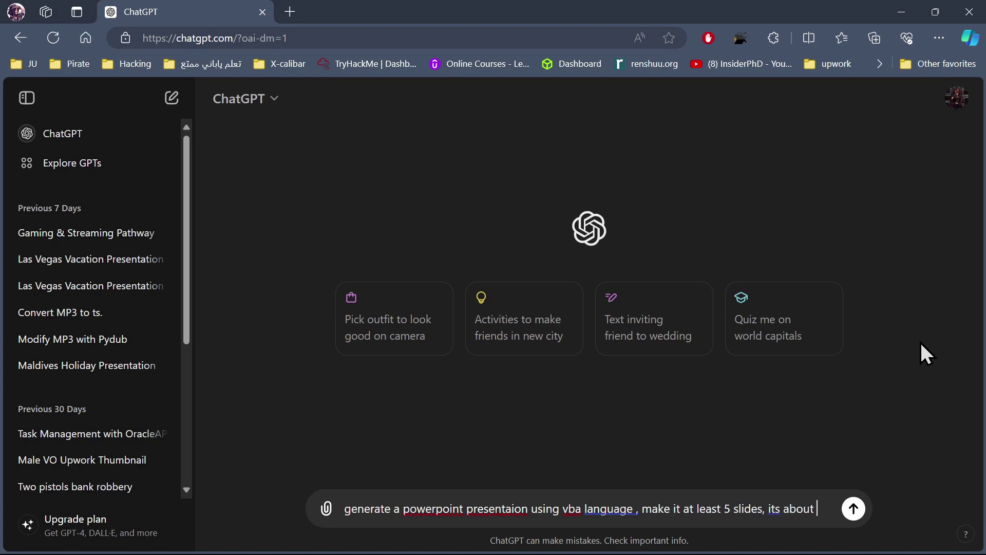
text( basketball)
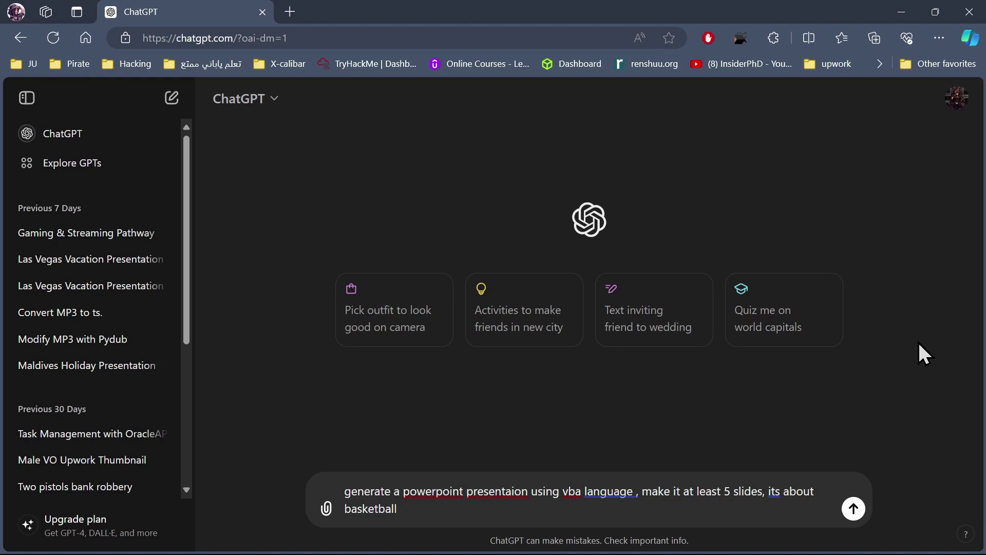
key(Return)
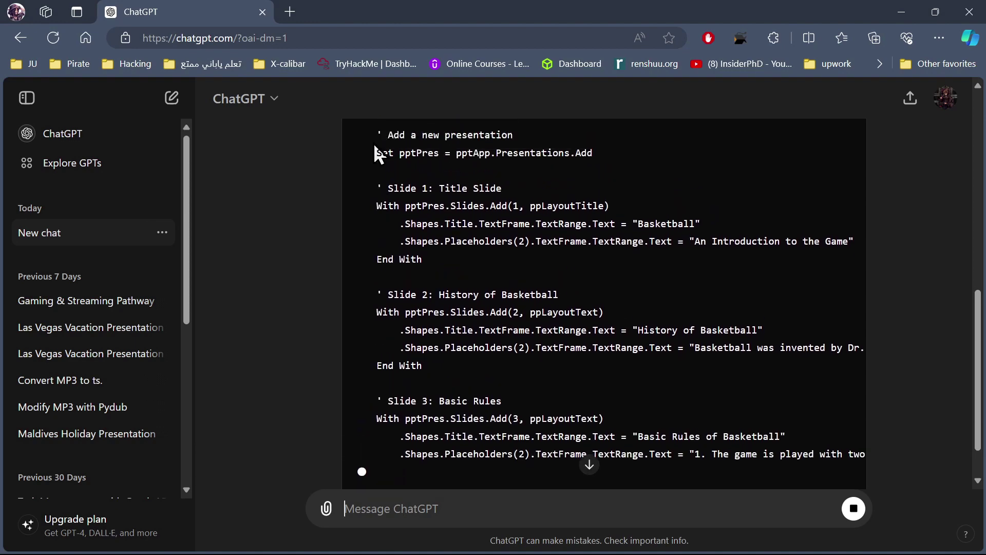
scroll(373, 151, up, 3)
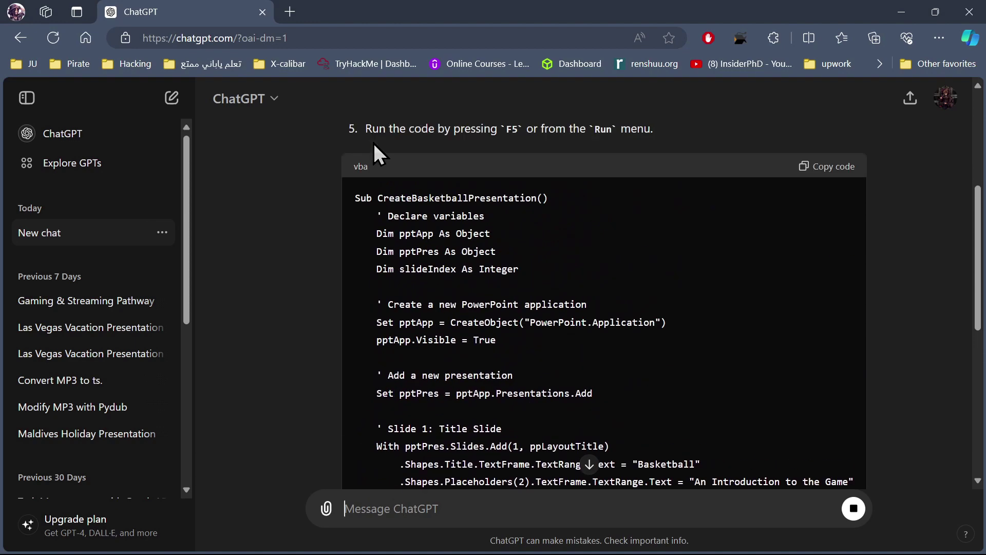
scroll(375, 151, down, 2)
scroll(375, 152, down, 2)
scroll(375, 151, down, 2)
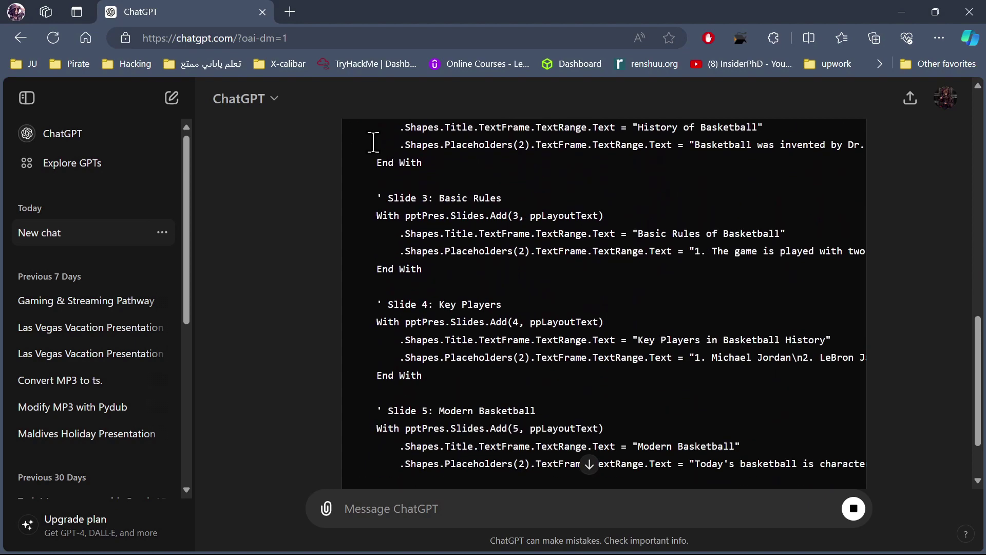
scroll(377, 148, down, 2)
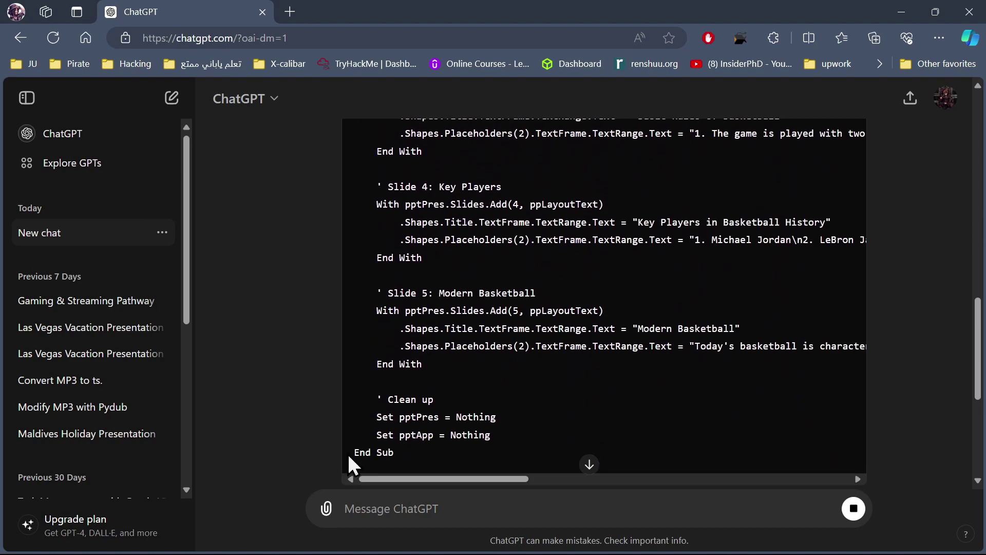
scroll(562, 410, down, 2)
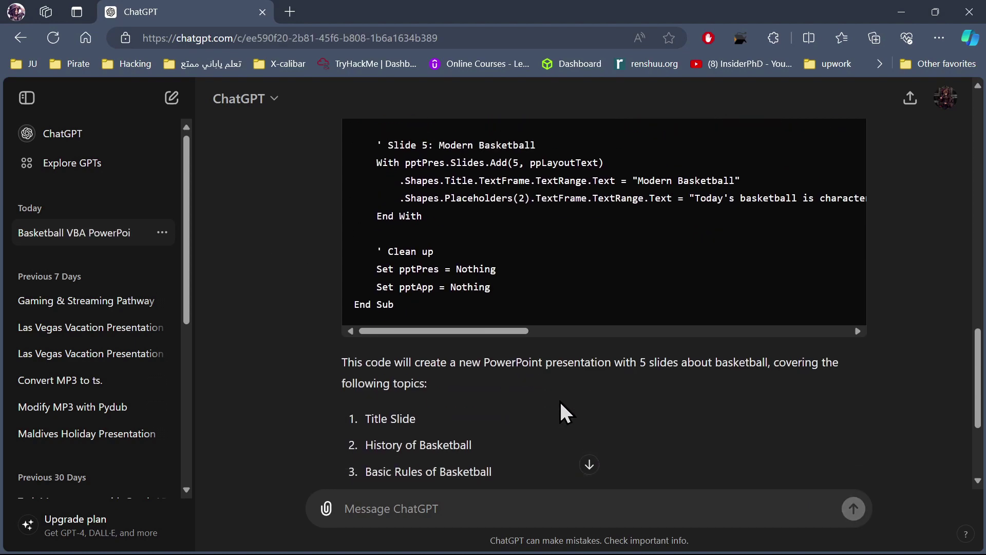
scroll(560, 402, down, 3)
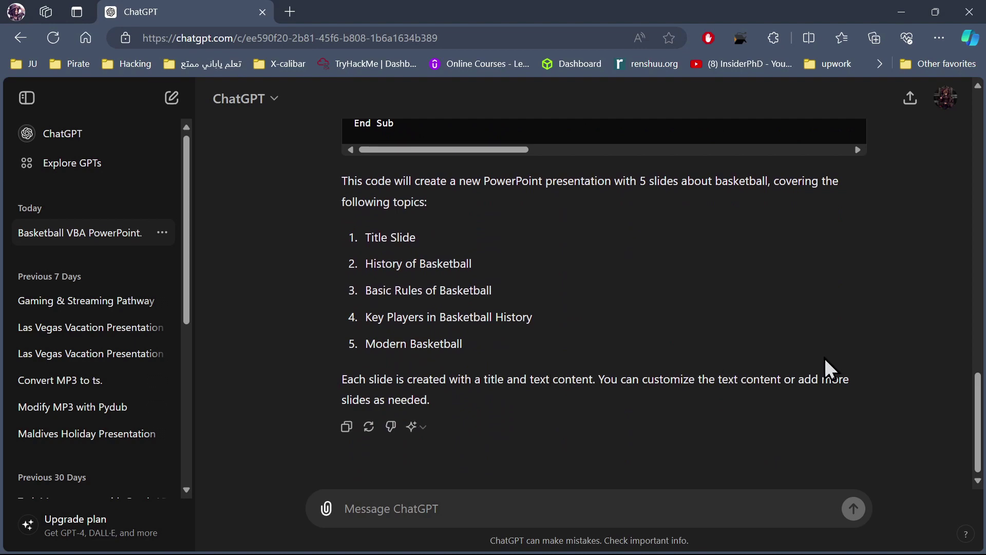
scroll(825, 357, up, 3)
scroll(826, 359, up, 1)
scroll(825, 360, up, 3)
scroll(825, 360, up, 2)
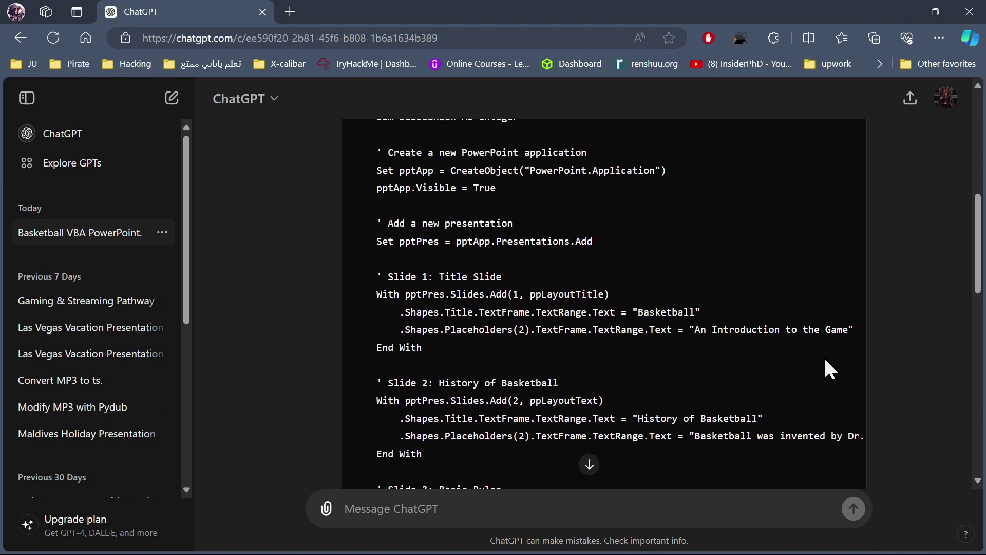
scroll(825, 359, up, 2)
scroll(826, 359, up, 3)
text(regenerate)
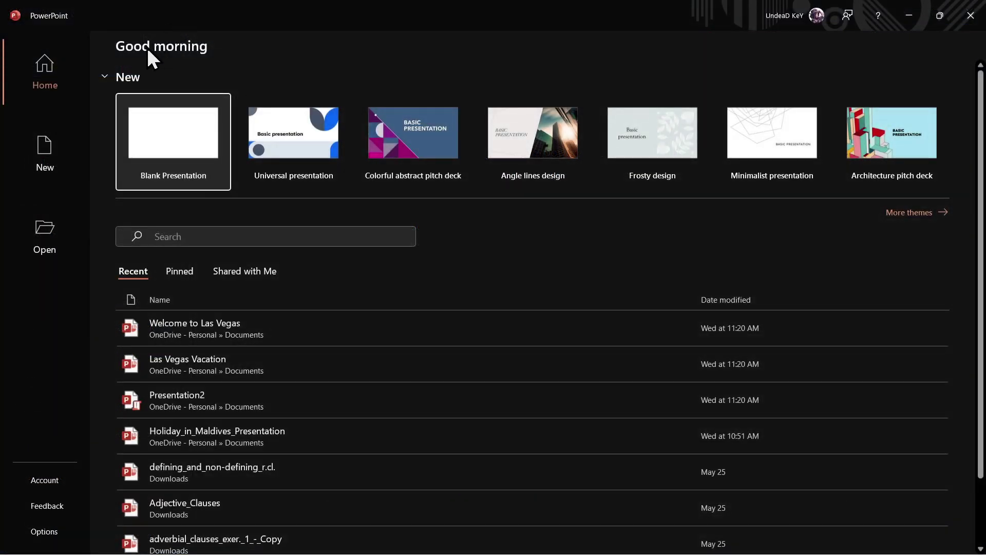
- Create a blank presentation, Presentation1, and bring up its File menu
click(172, 116)
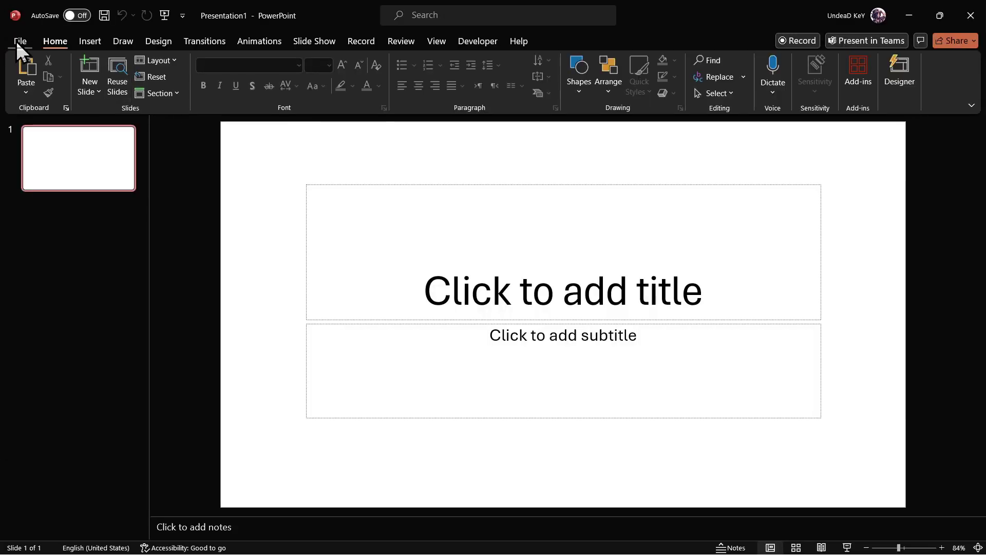
click(19, 42)
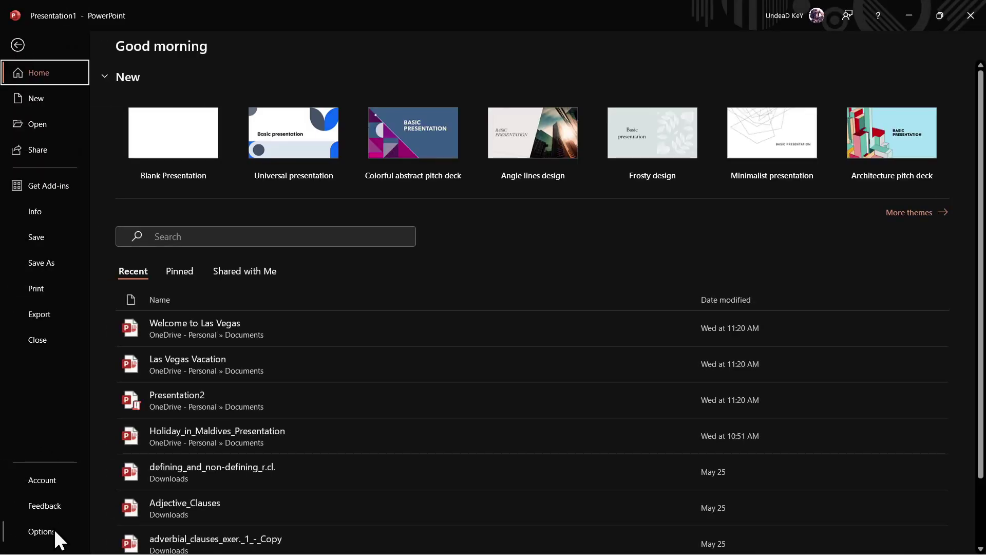
- Enable the Developer tab under Customize Ribbon in PowerPoint Options
click(40, 531)
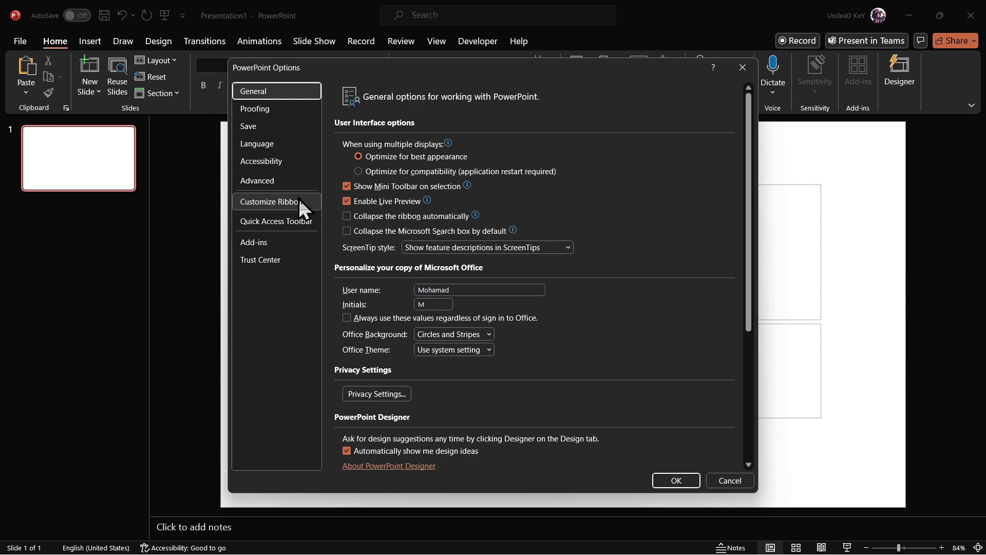
click(299, 199)
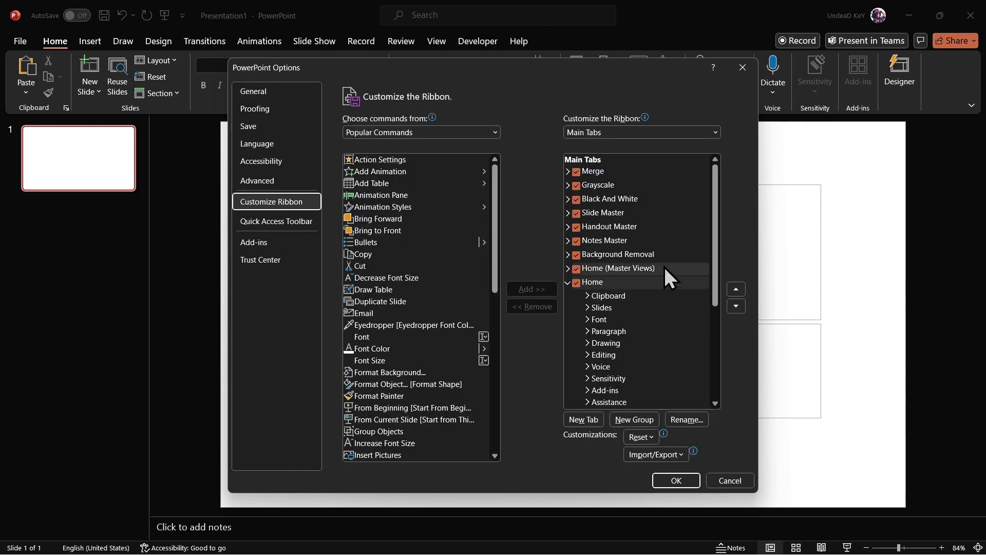
scroll(681, 308, down, 4)
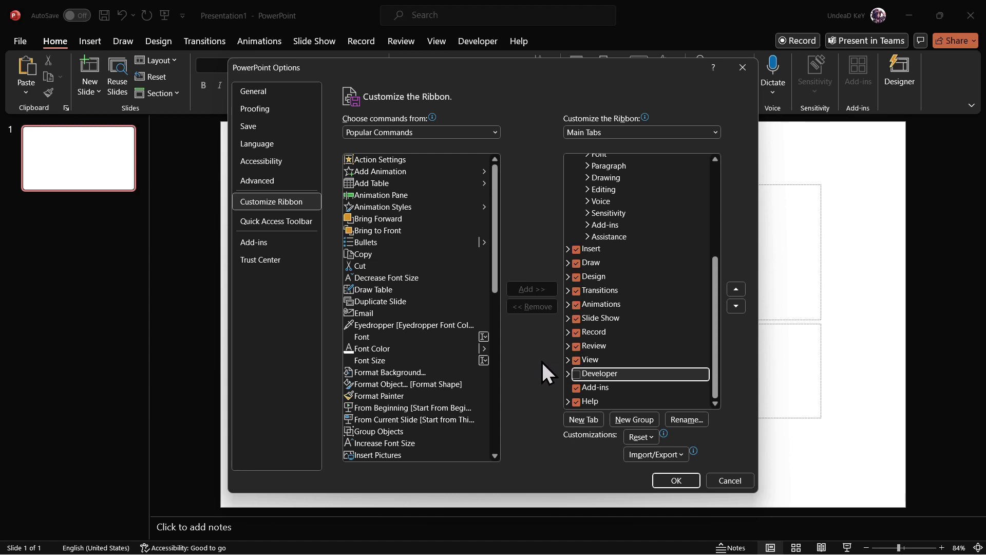
click(578, 371)
click(677, 481)
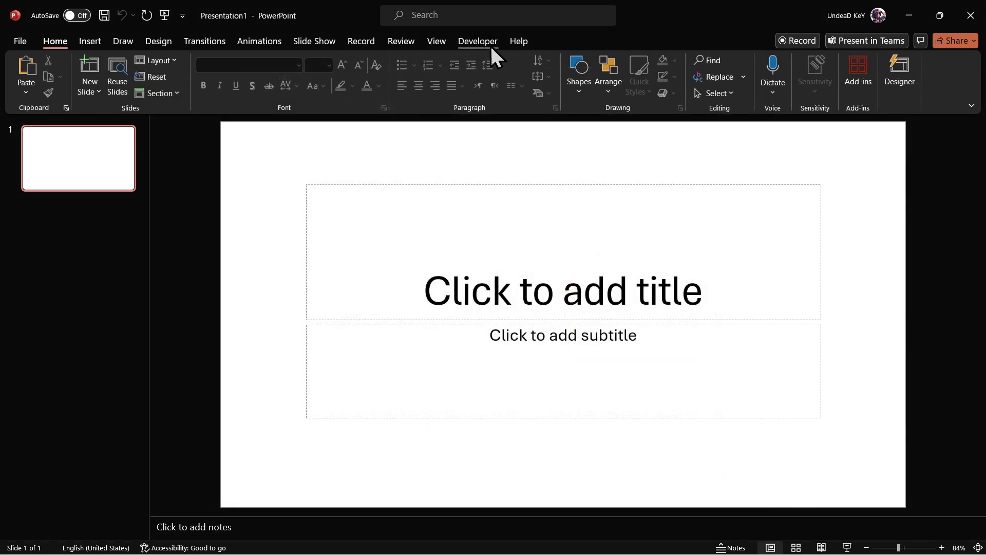
- Launch the Visual Basic editor from the Developer tab
click(489, 44)
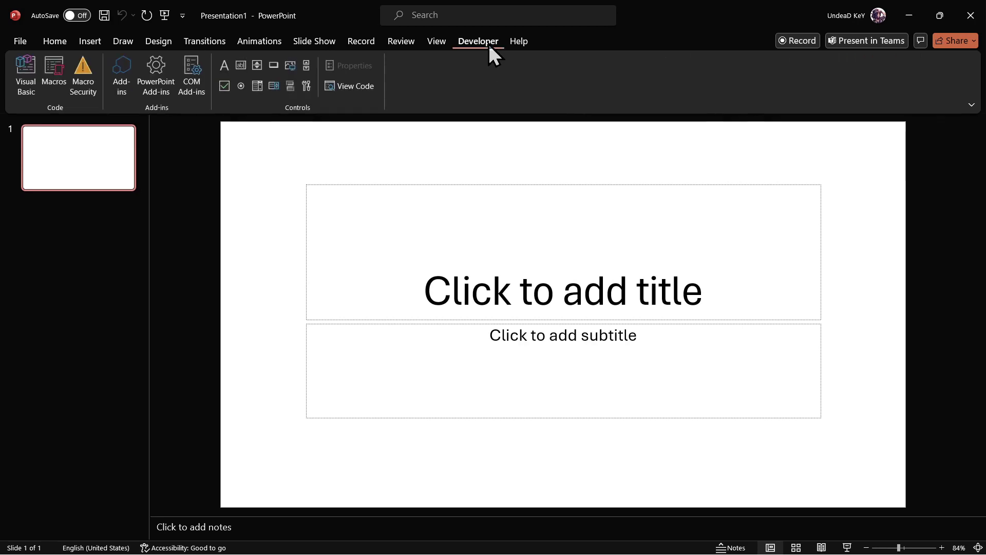
click(28, 88)
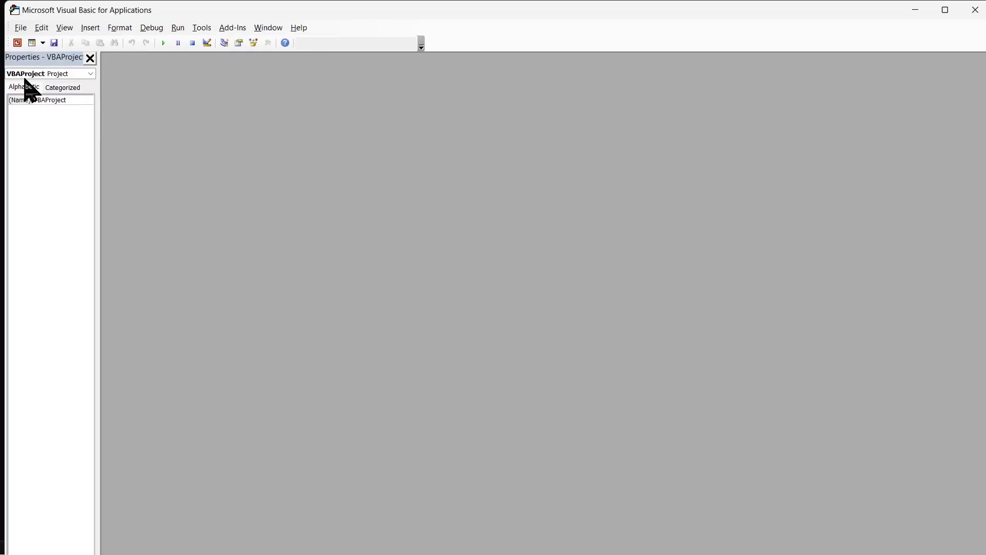
- Paste the CreateBasketballPresentation macro into a new module and run it
click(43, 43)
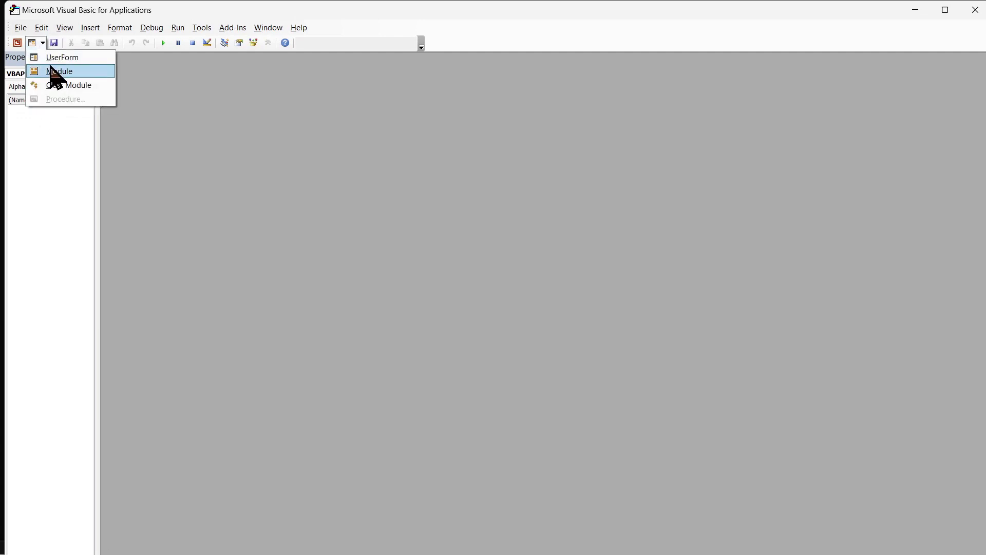
click(52, 70)
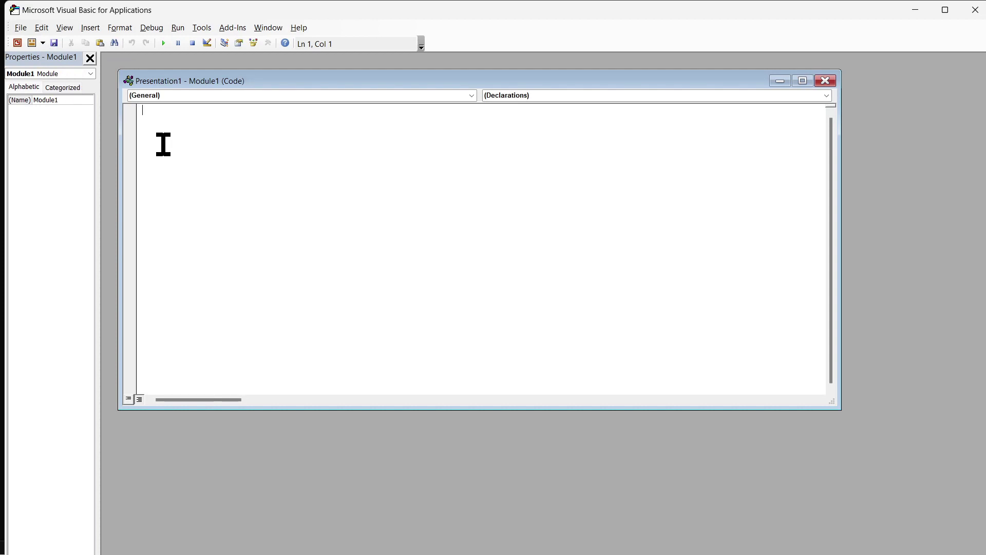
key(ctrl+v)
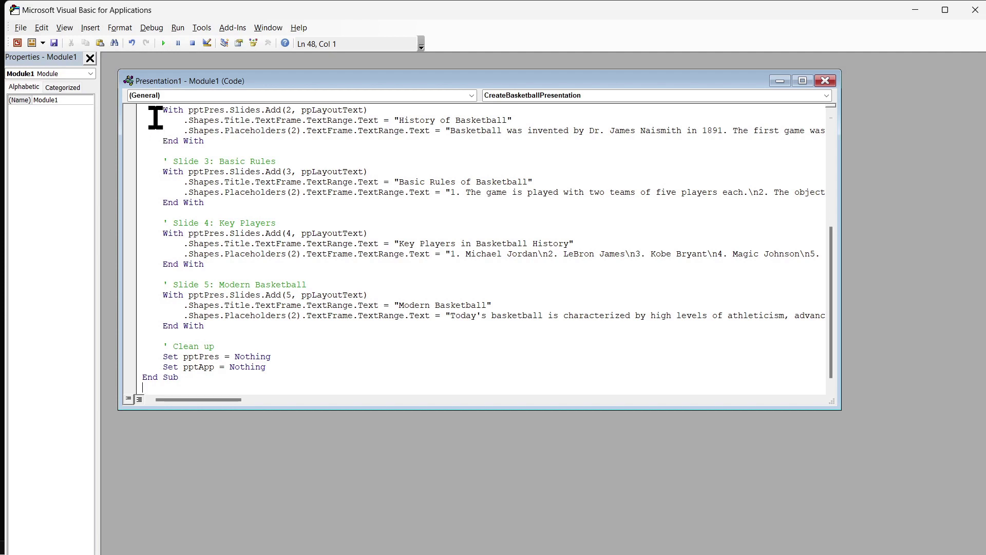
click(163, 44)
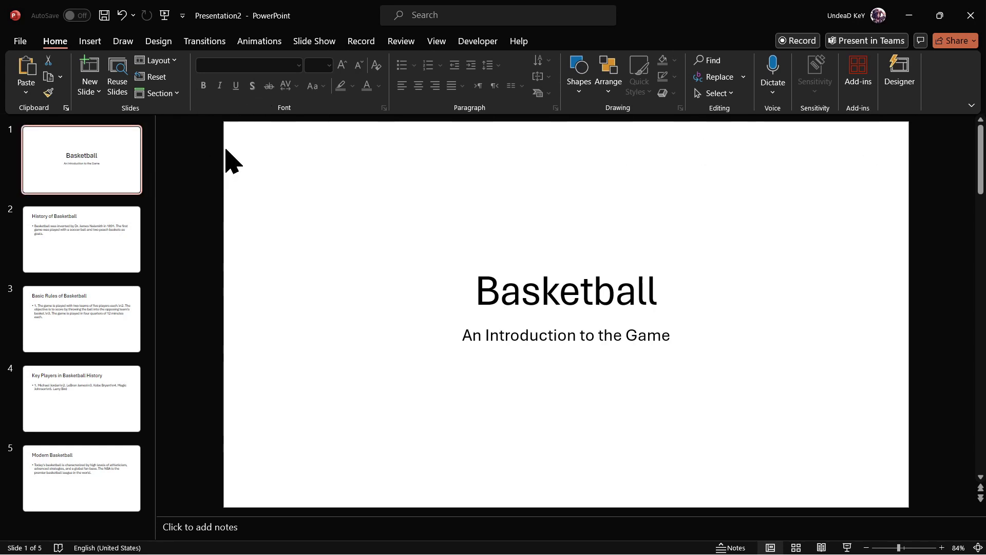
- Show Designer ideas for the basketball title slide
click(894, 88)
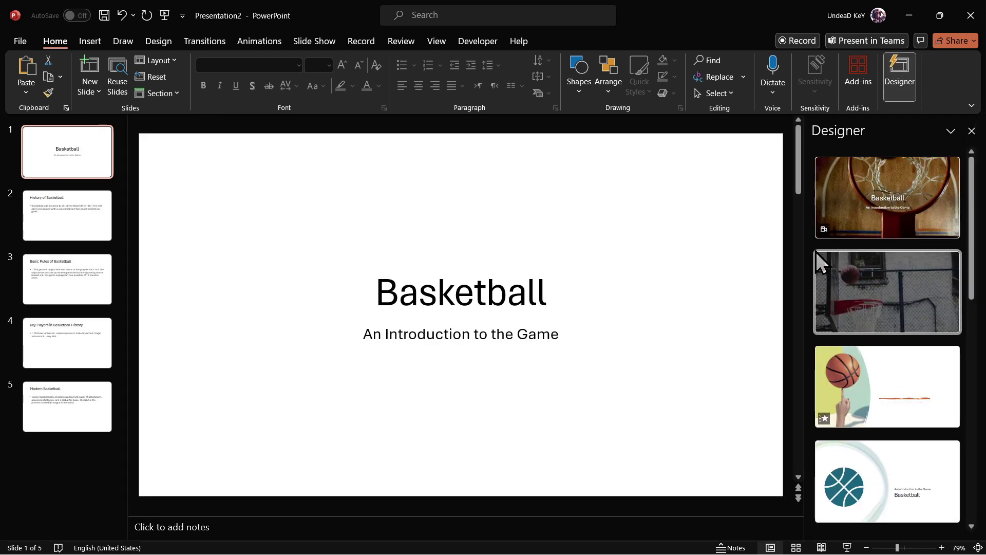
scroll(867, 306, down, 1)
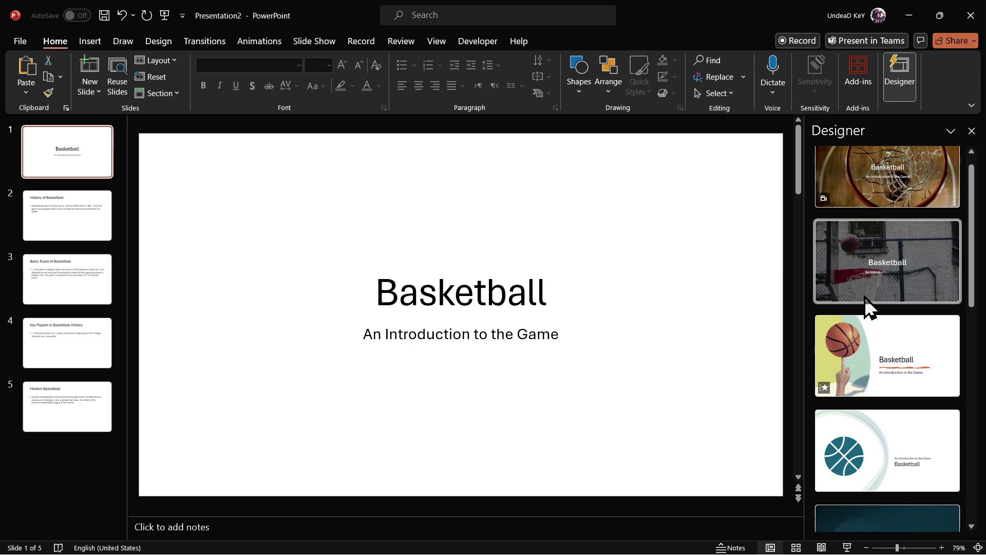
- Apply the hoop-and-fence, basketball-net and hoop close-up photo designs to slides 1–3
click(863, 281)
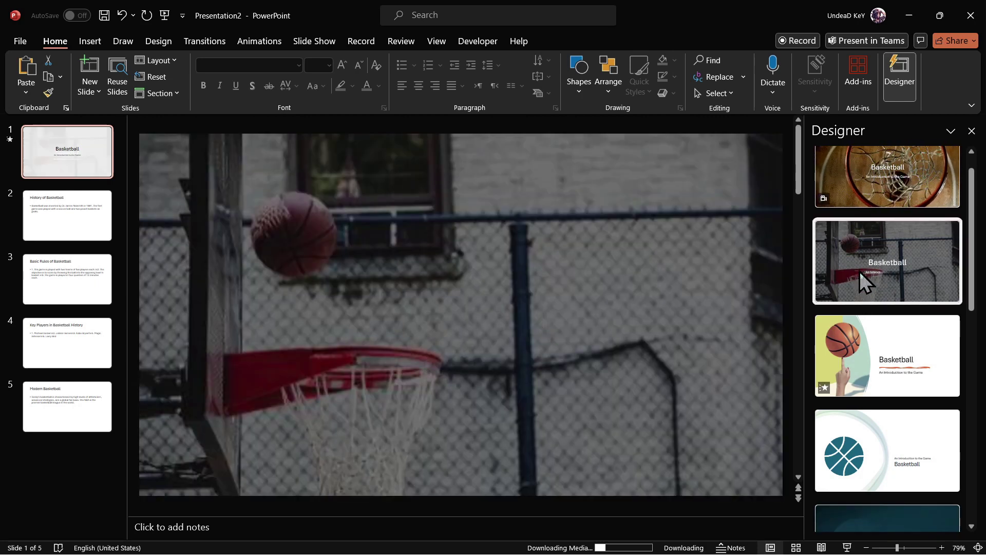
click(62, 215)
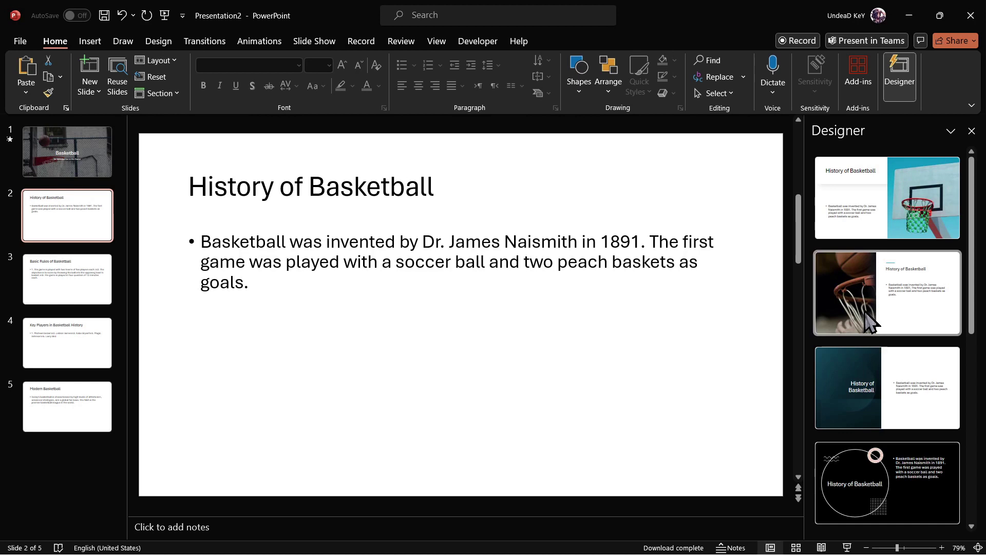
click(869, 322)
click(54, 282)
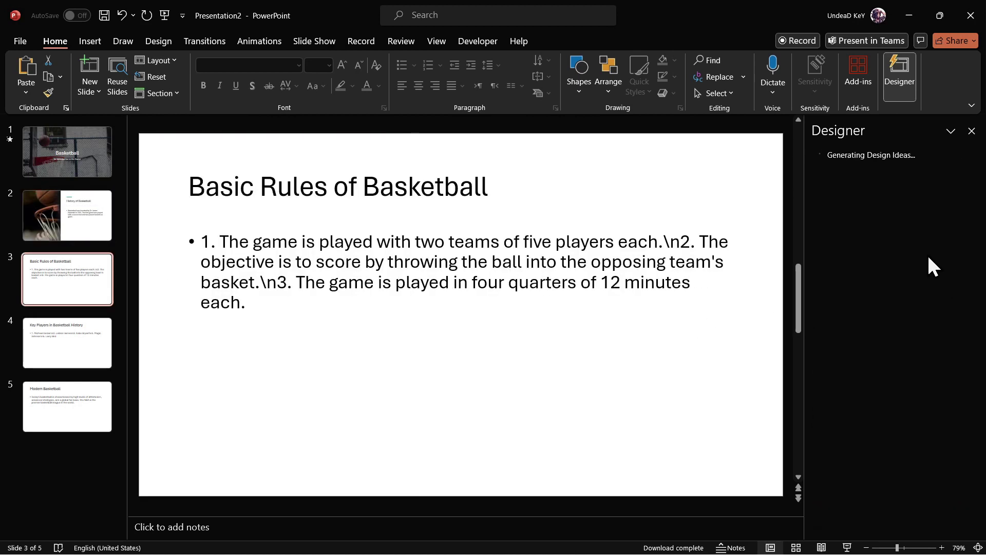
click(902, 374)
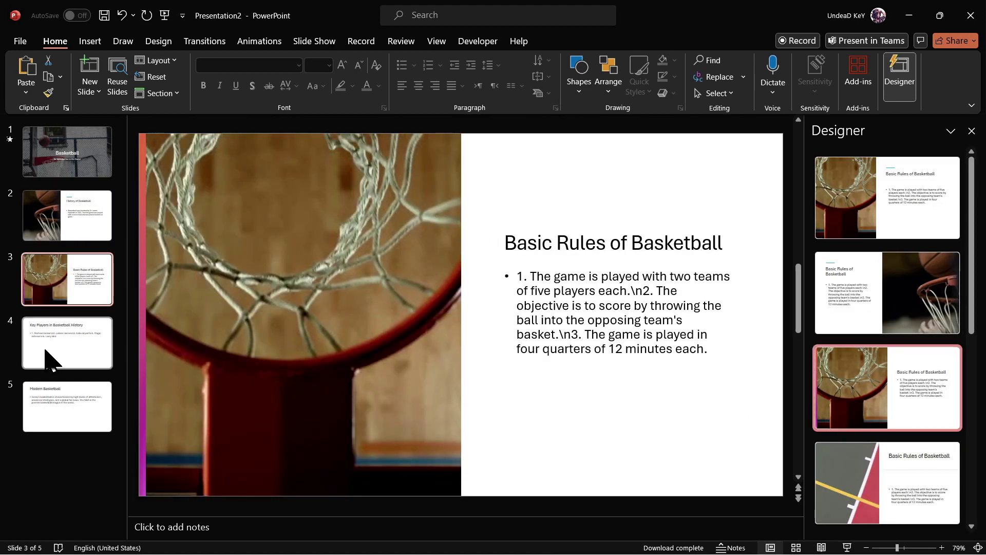
- Apply the columns and basketball photo designs to slides 4–5, then close Designer
click(45, 349)
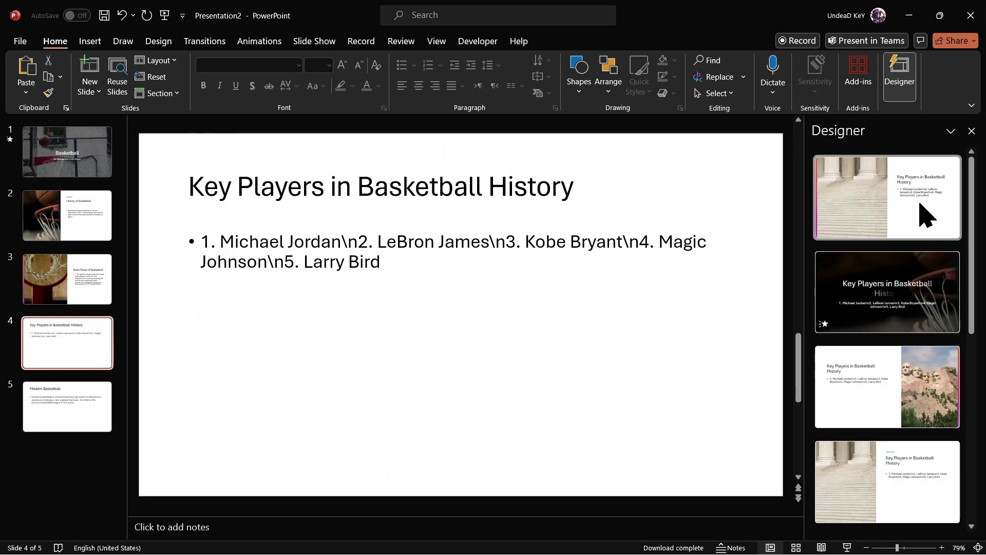
click(925, 214)
click(73, 395)
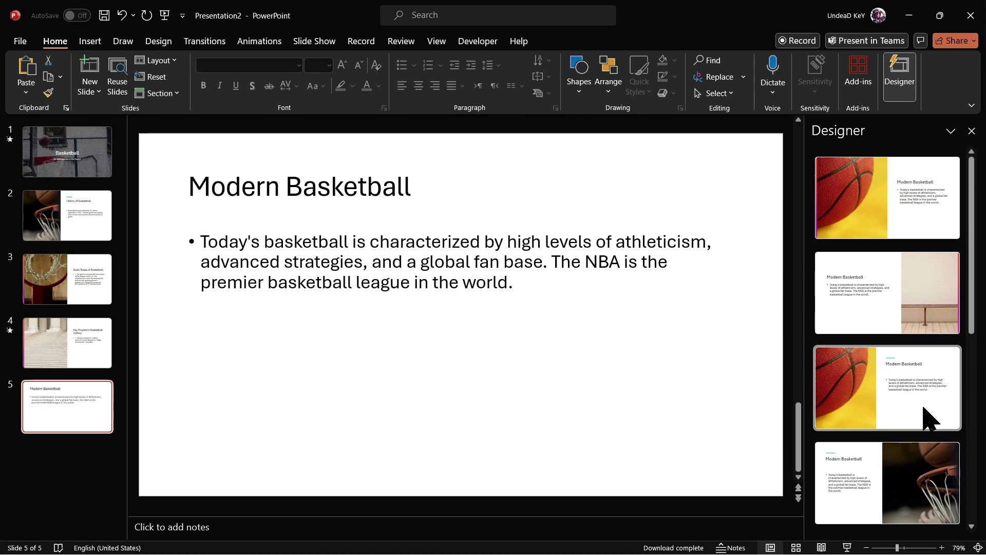
click(931, 418)
click(900, 77)
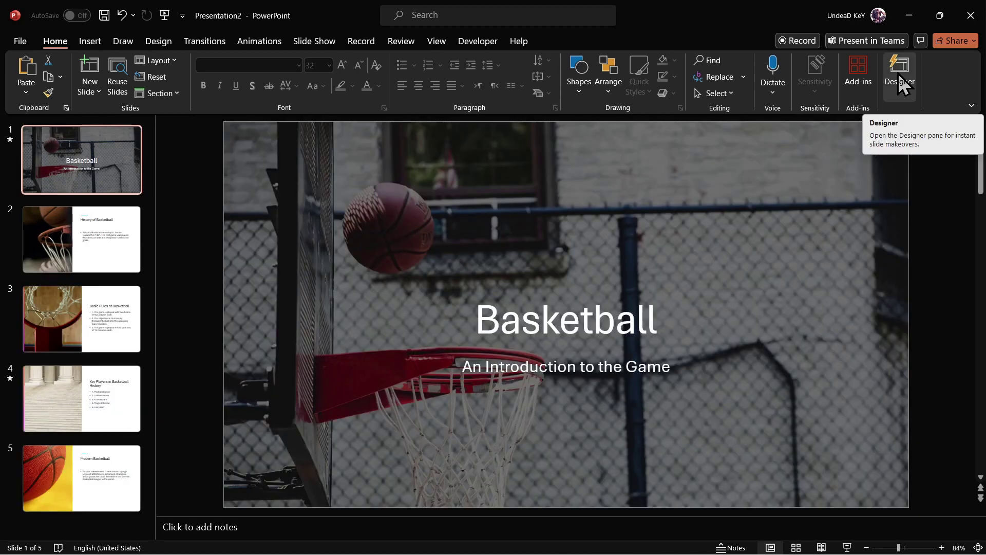